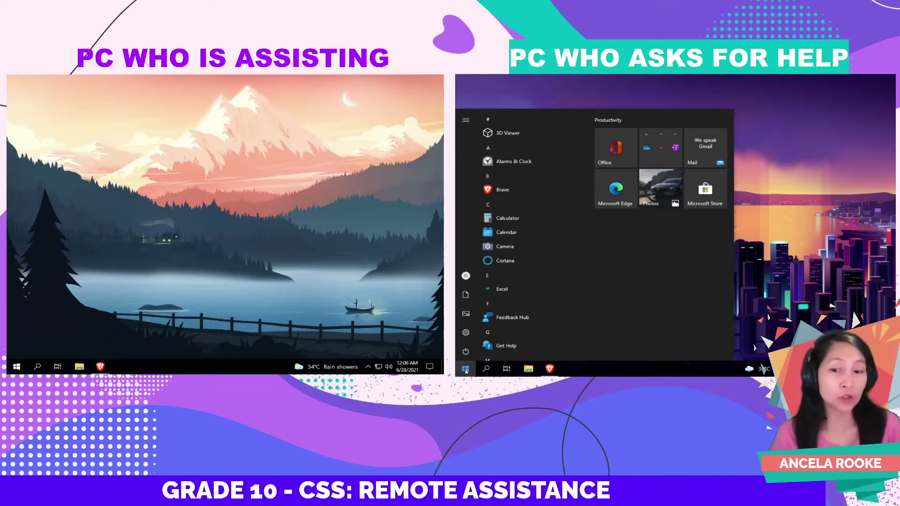
- Close the open app lists on the asking and assisting PCs
left_click(465, 370)
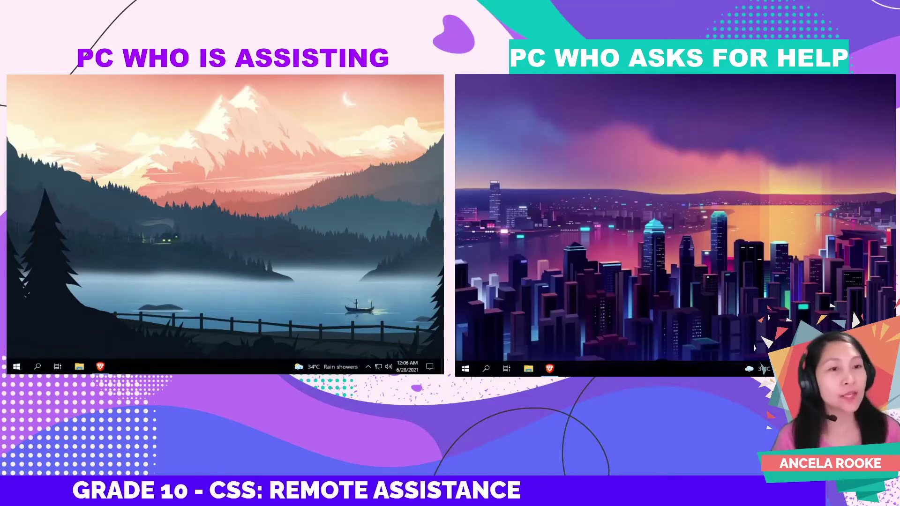
left_click(17, 367)
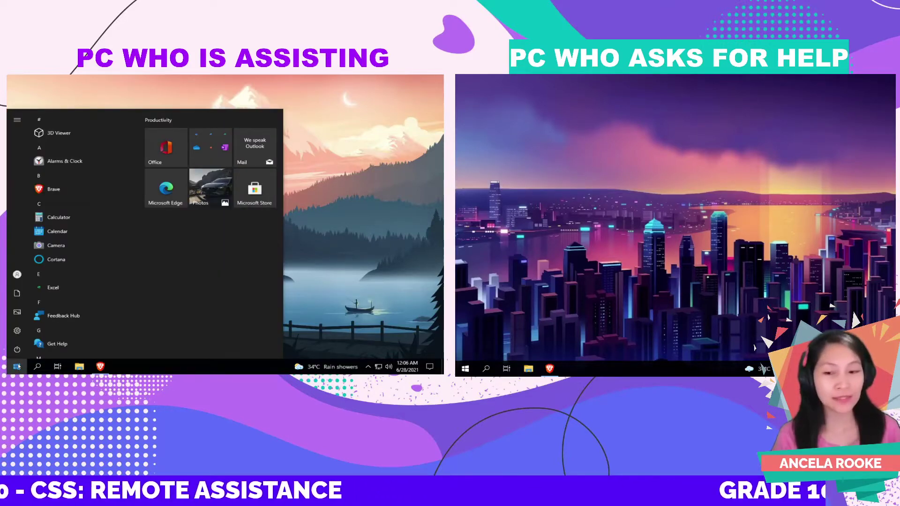
left_click(18, 367)
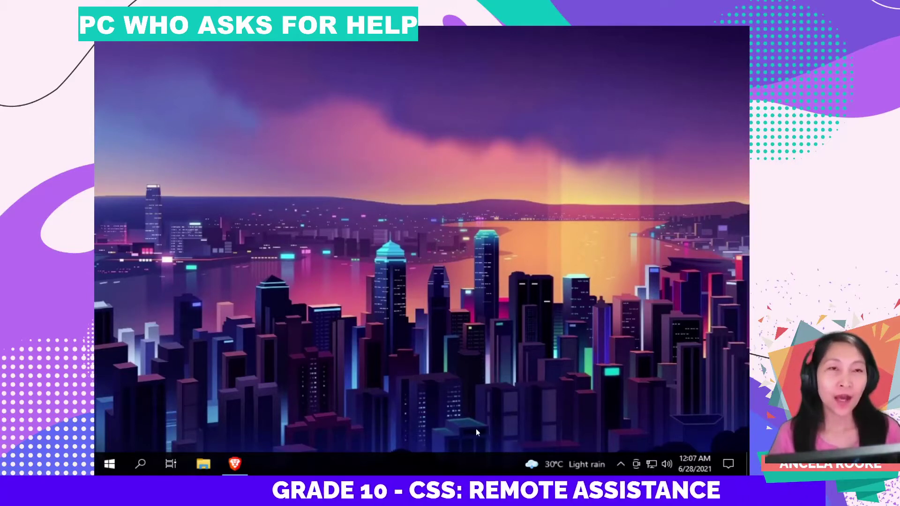
- Search Windows for 'Remote Assistance' and launch the invitation tool
left_click(141, 464)
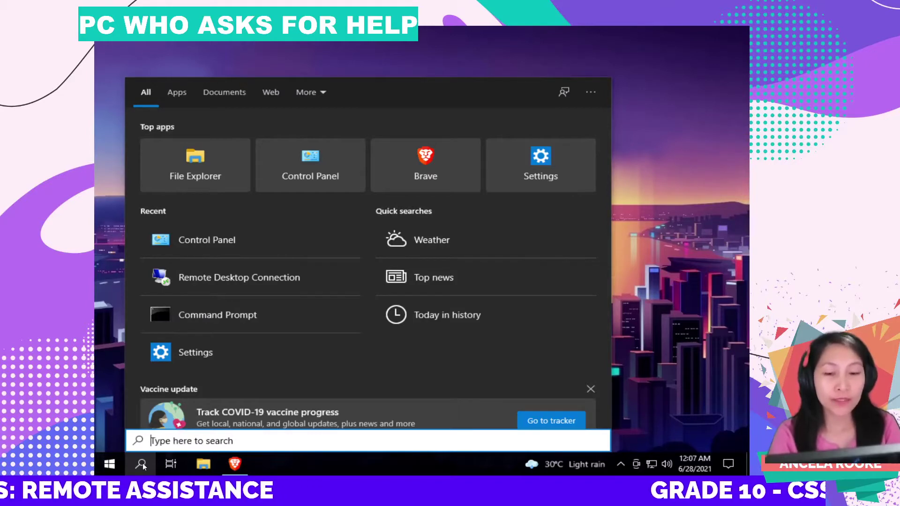
type("Remo")
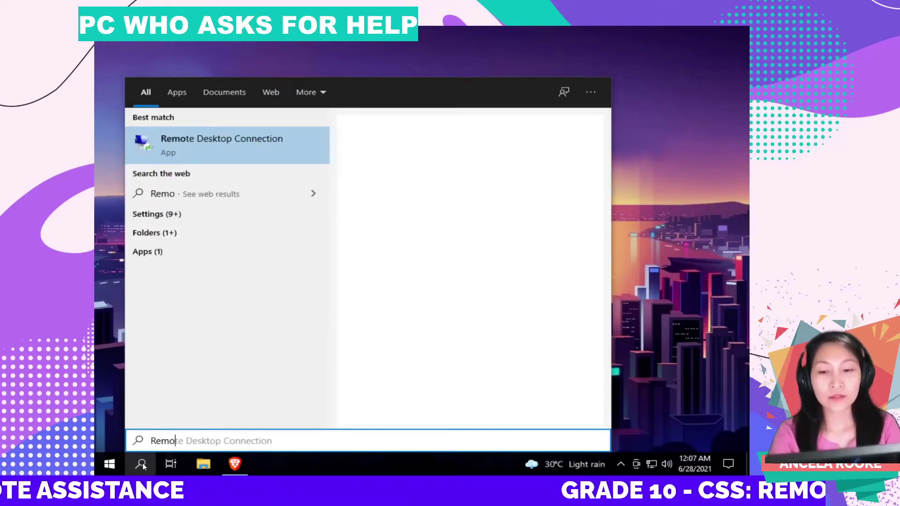
type("te Assista")
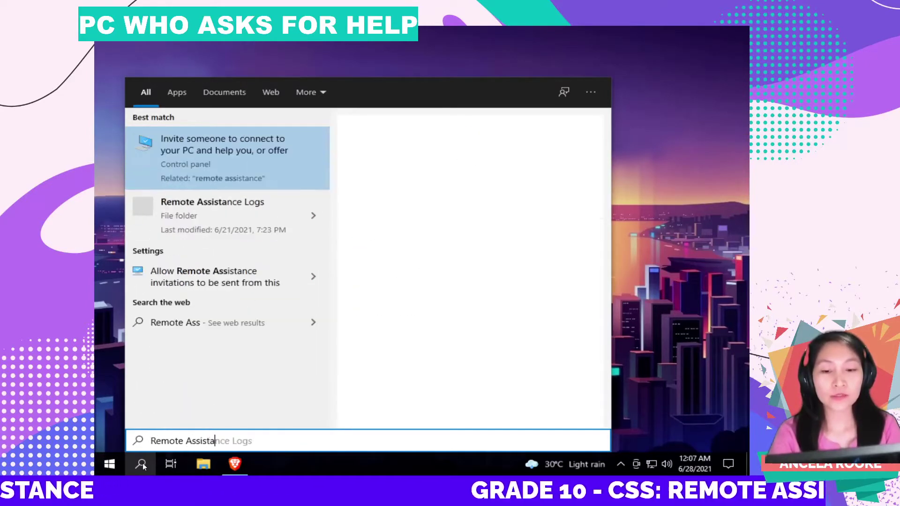
type("nce")
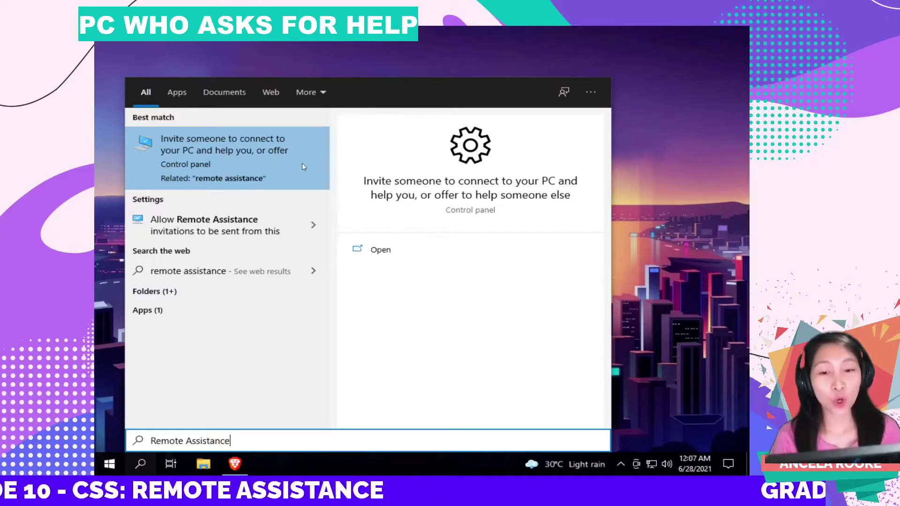
left_click(273, 157)
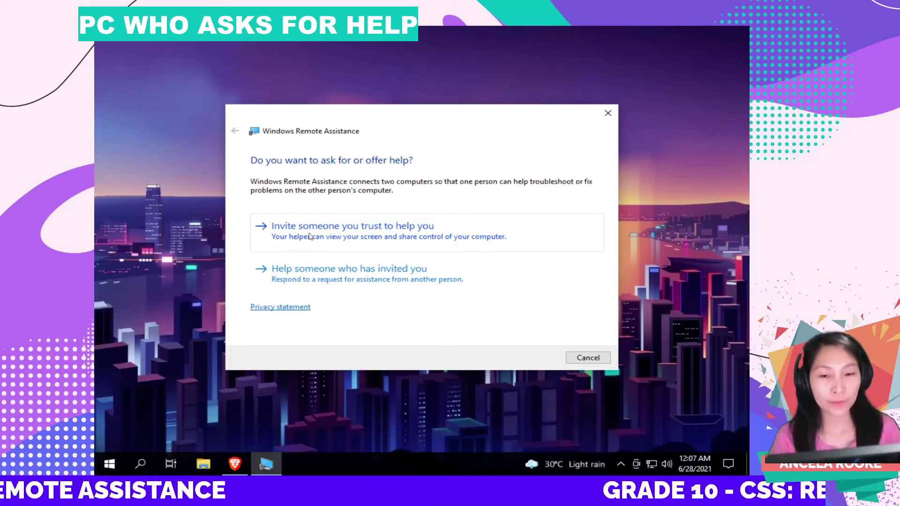
- Choose to invite a trusted helper and to save the invitation as a file
left_click(357, 234)
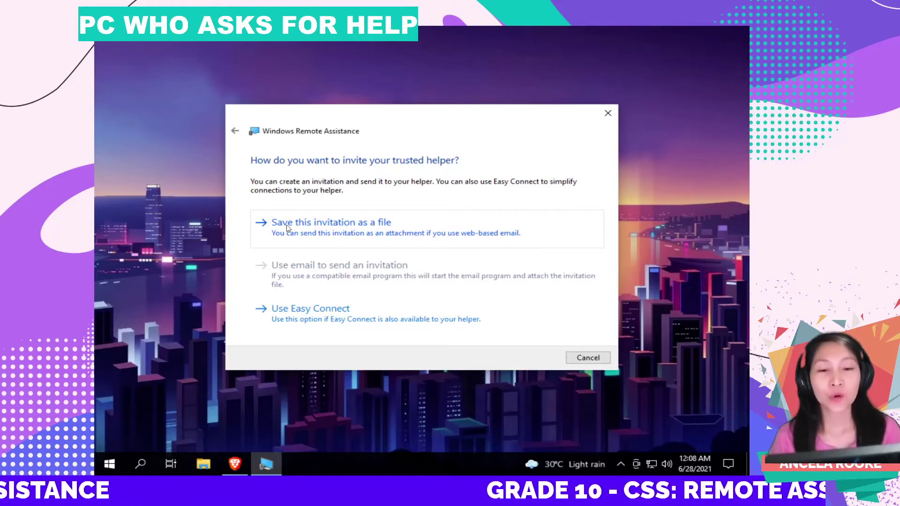
left_click(323, 234)
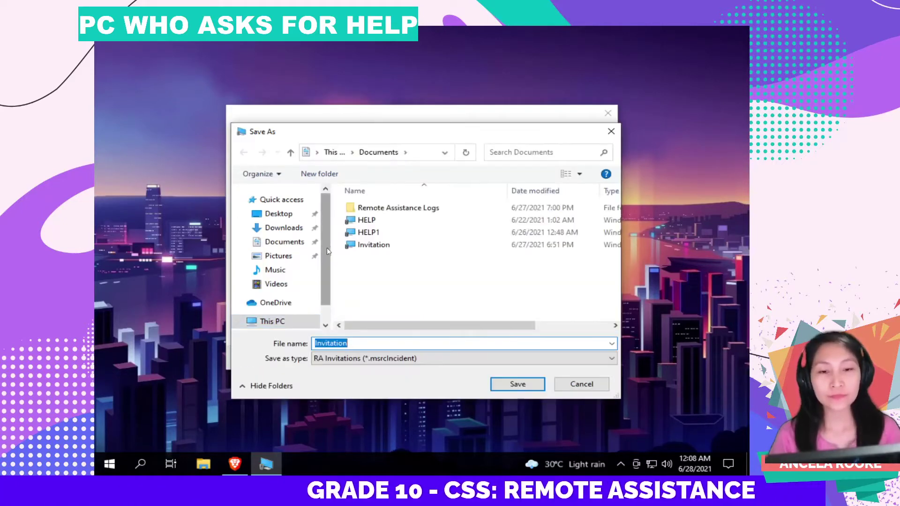
- Replace the default file name 'Invitation' with HELP FILE
left_click(364, 343)
left_click_drag(374, 345, 314, 344)
left_click(360, 345)
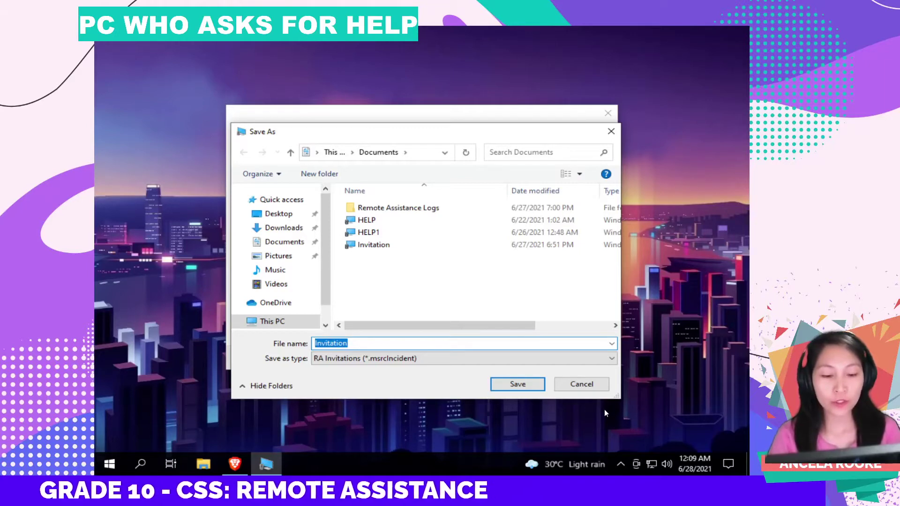
type("HELP")
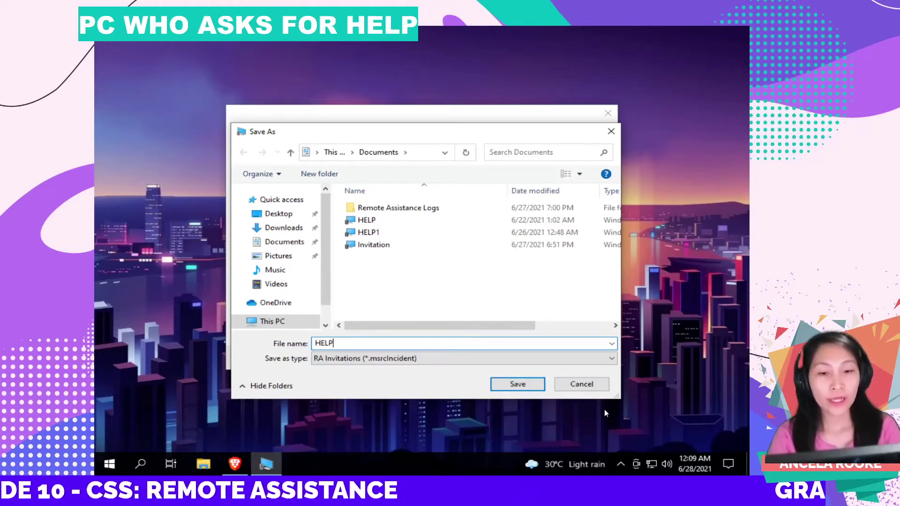
type(" FILE")
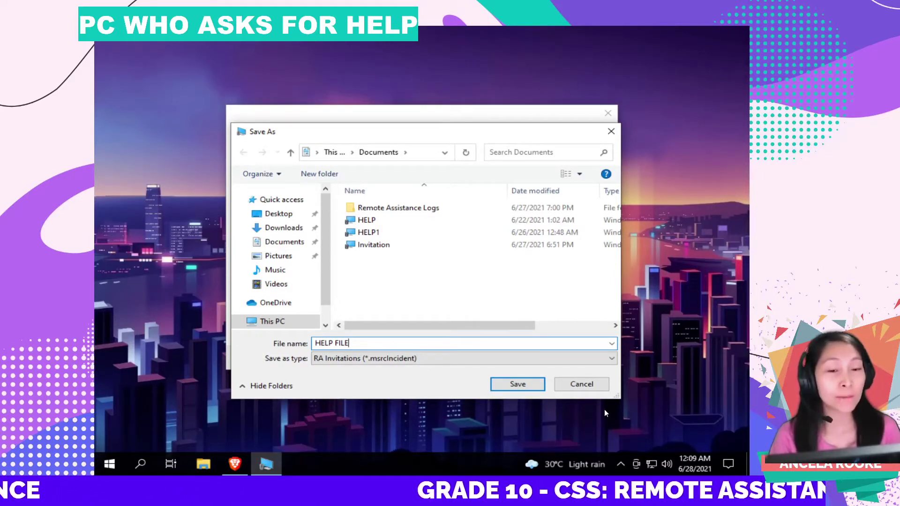
- Save the HELP FILE invitation so Remote Assistance displays the helper's password
left_click(518, 385)
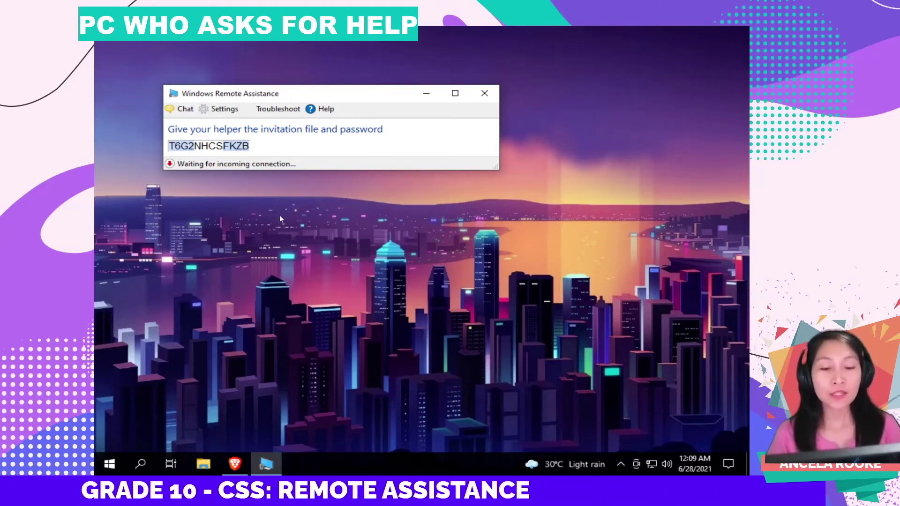
mouse_move(237, 473)
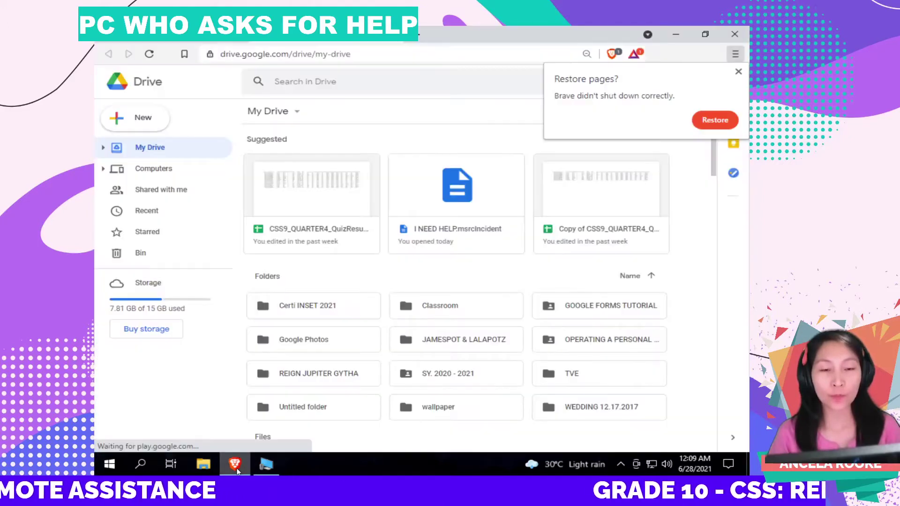
- Bring the Google Drive browser window forward and dismiss the 'Restore pages?' prompt
left_click(238, 473)
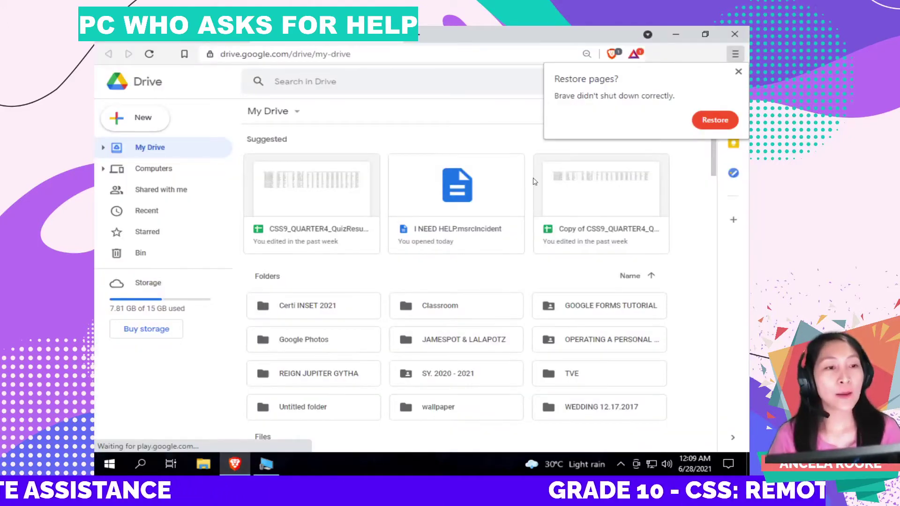
left_click(738, 72)
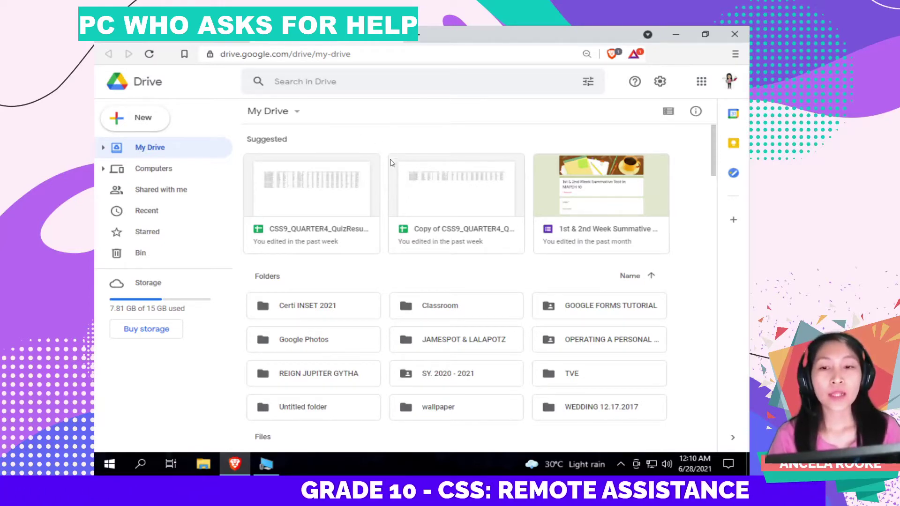
- Upload HELP FILE from Documents to My Drive, then minimize the browser
left_click(126, 118)
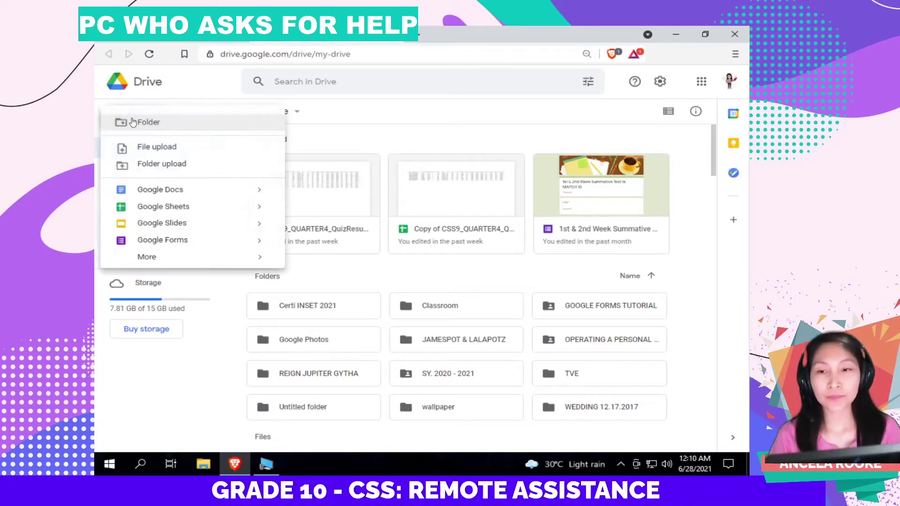
left_click(155, 147)
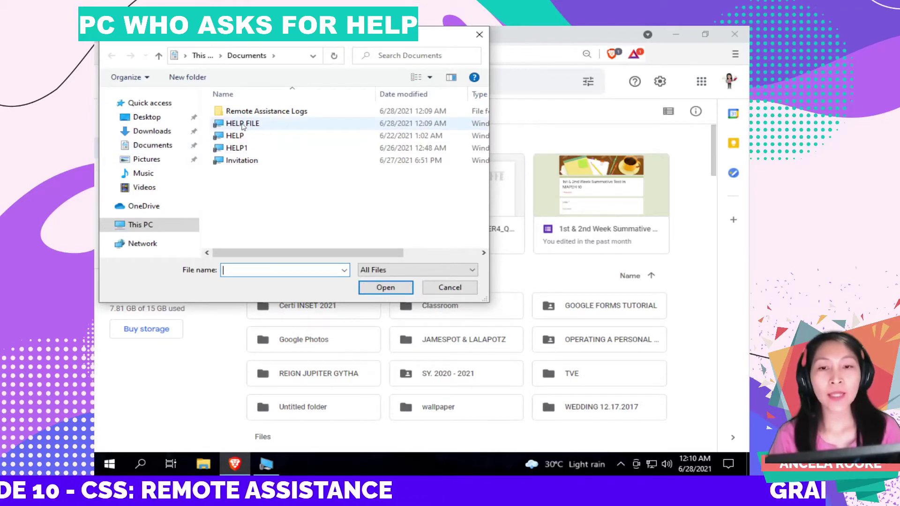
left_click(257, 126)
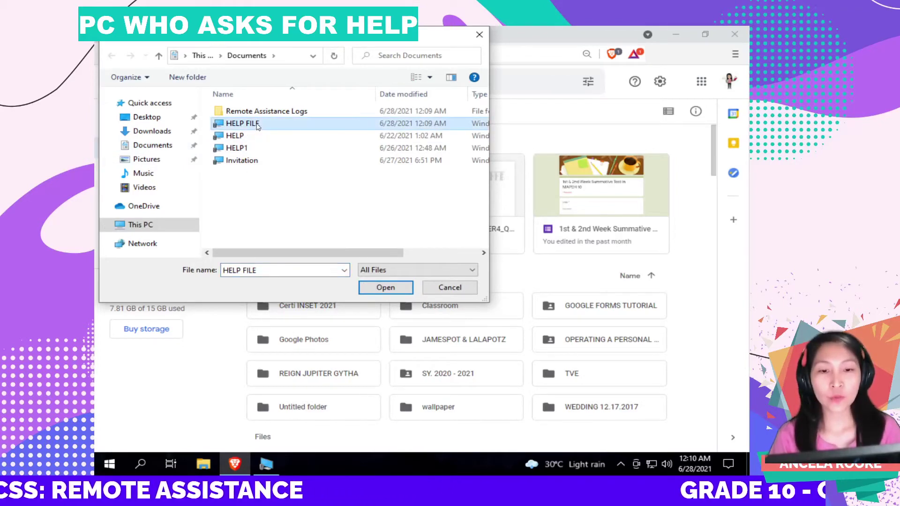
left_click(375, 288)
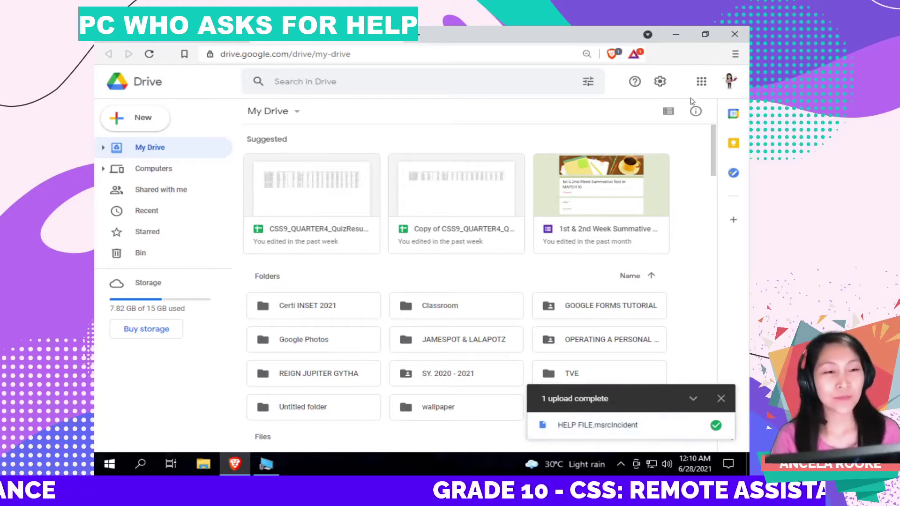
left_click(676, 35)
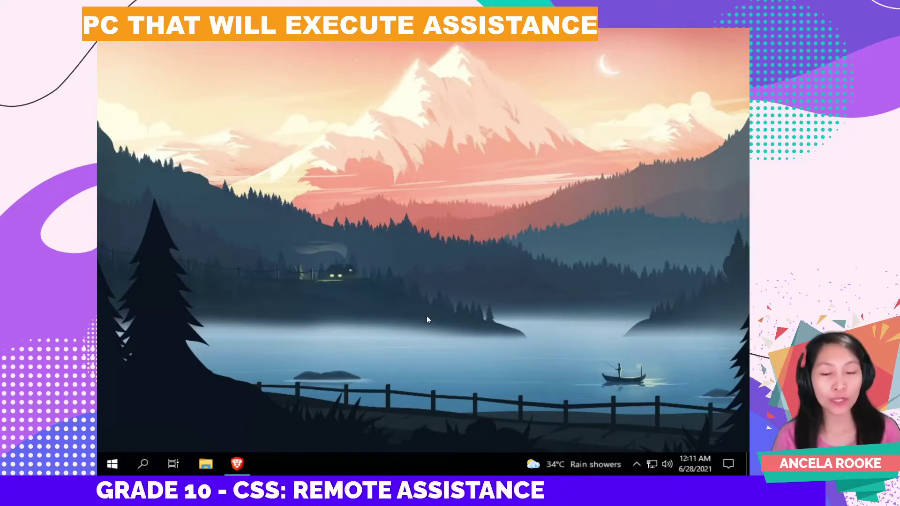
- Restore the Brave browser window on the assisting PC
left_click(237, 463)
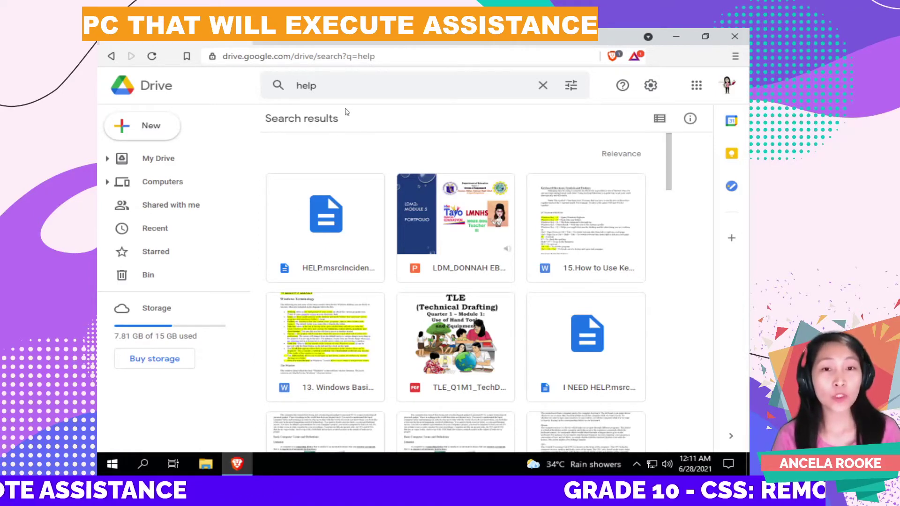
- Search Drive for 'help file' and select the HELP FILE.msrcIncident result
left_click(354, 90)
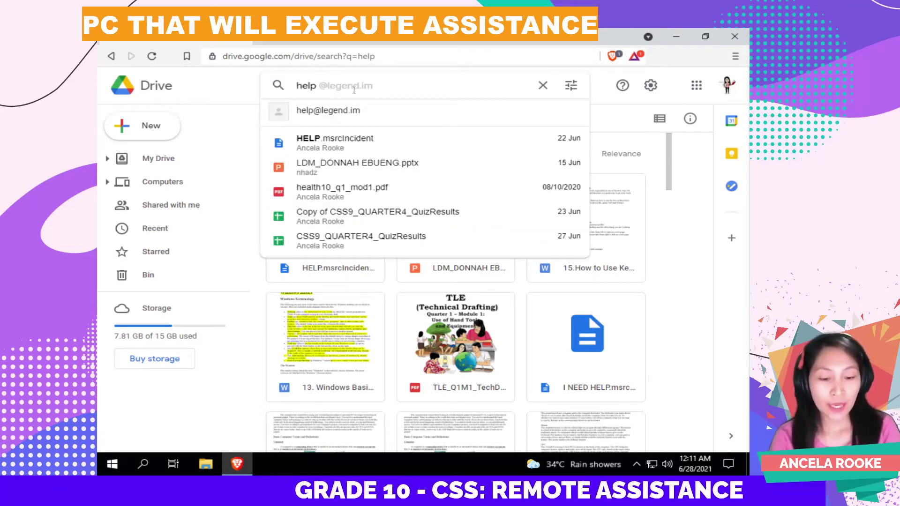
type("file")
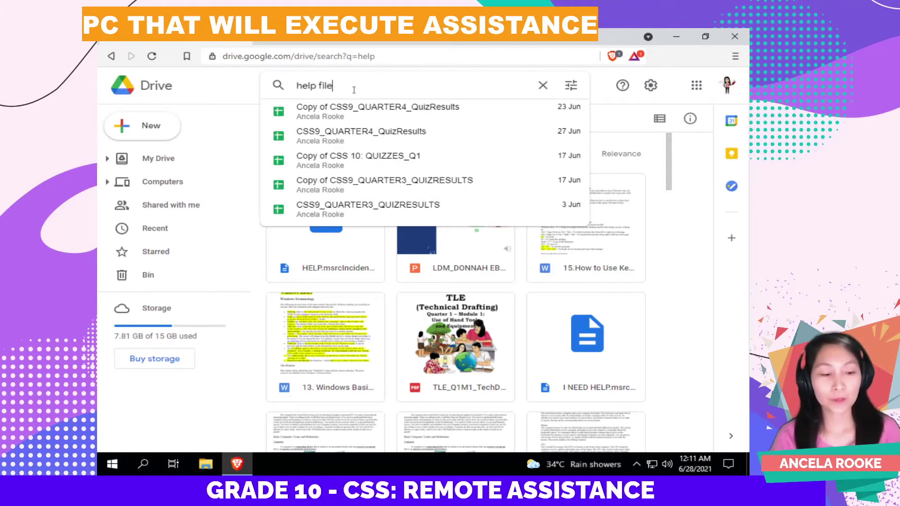
key("Return")
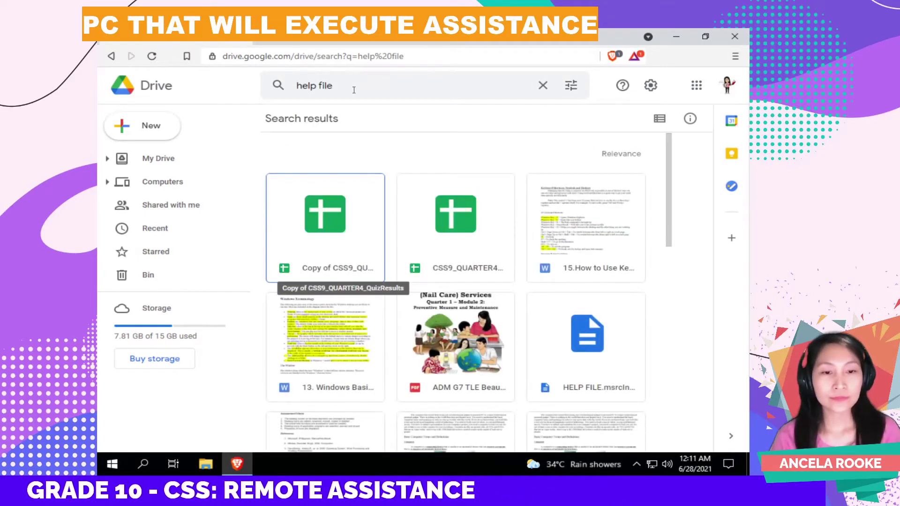
scroll(681, 226, "down", 3)
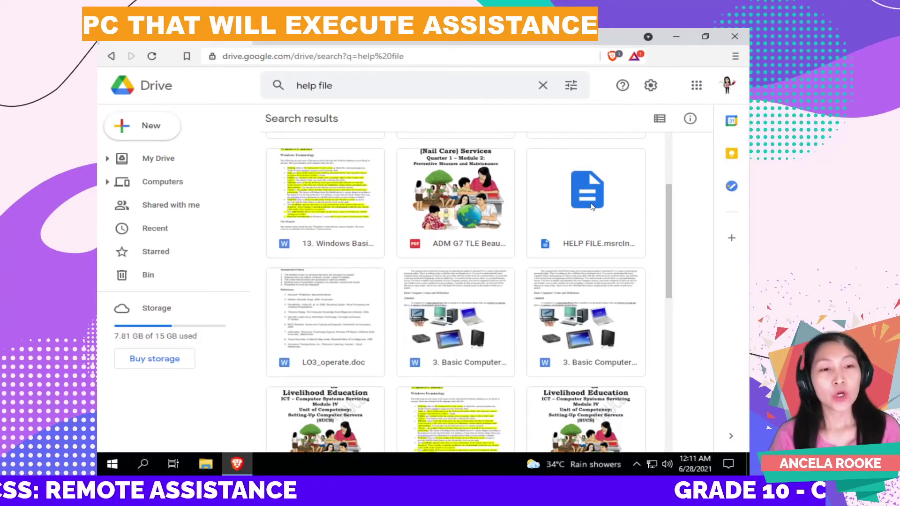
left_click(586, 204)
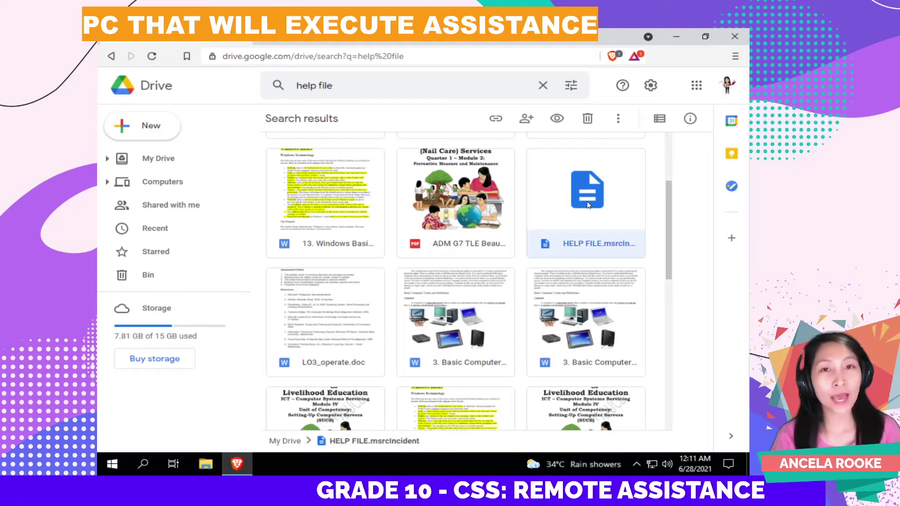
- Download HELP FILE.msrcIncident into Downloads, keeping the name HELP FILE
right_click(588, 205)
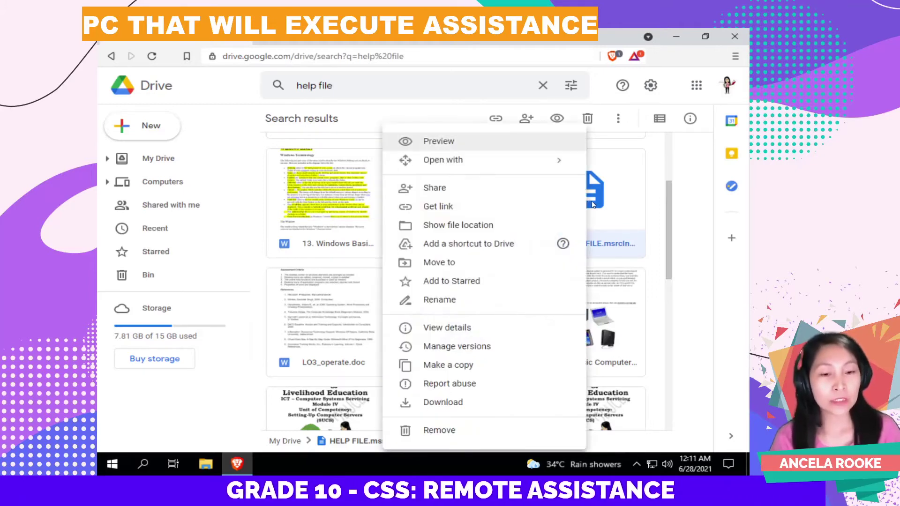
left_click(463, 401)
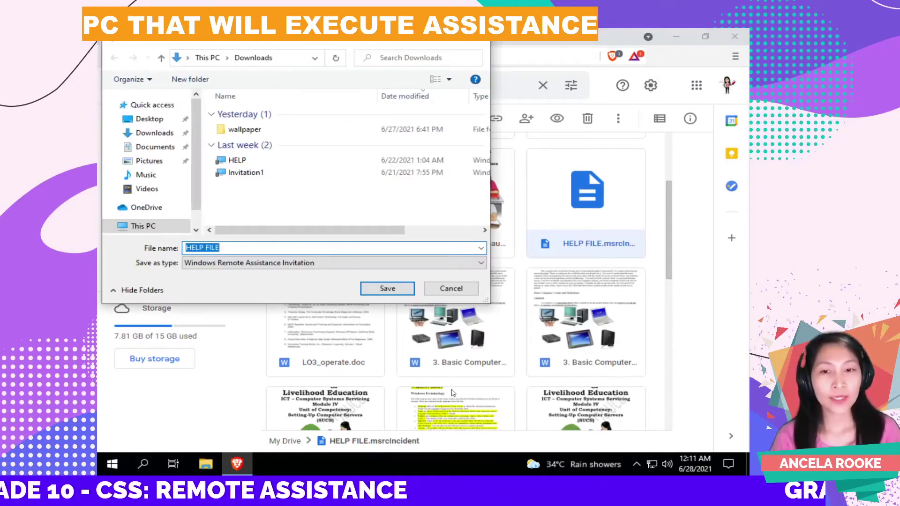
left_click(229, 249)
left_click_drag(230, 249, 190, 244)
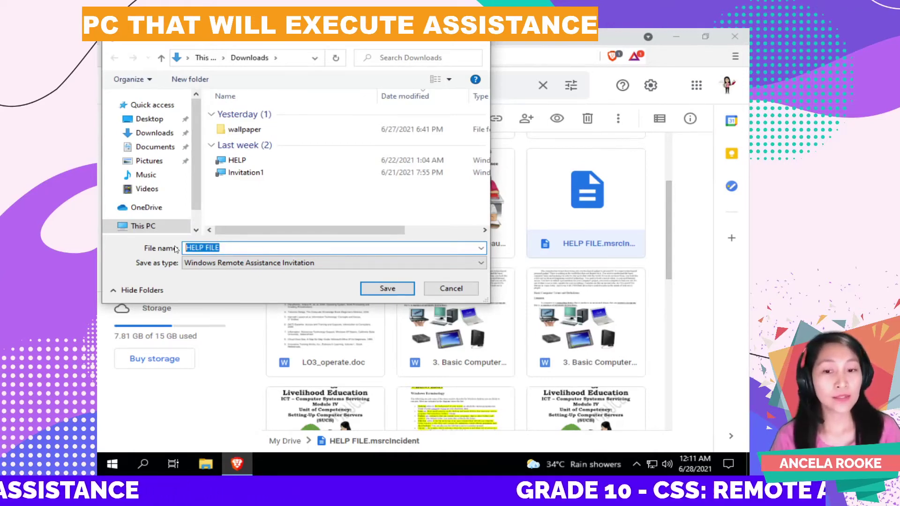
left_click(371, 289)
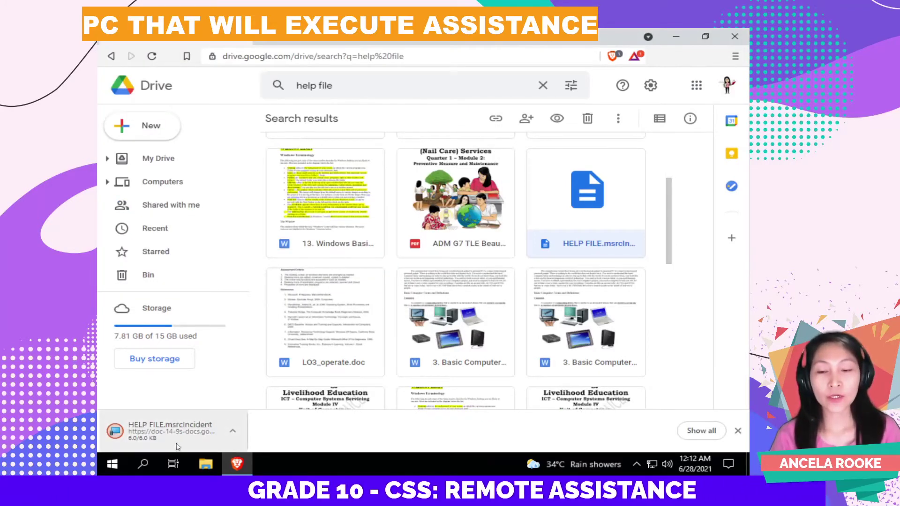
left_click(234, 434)
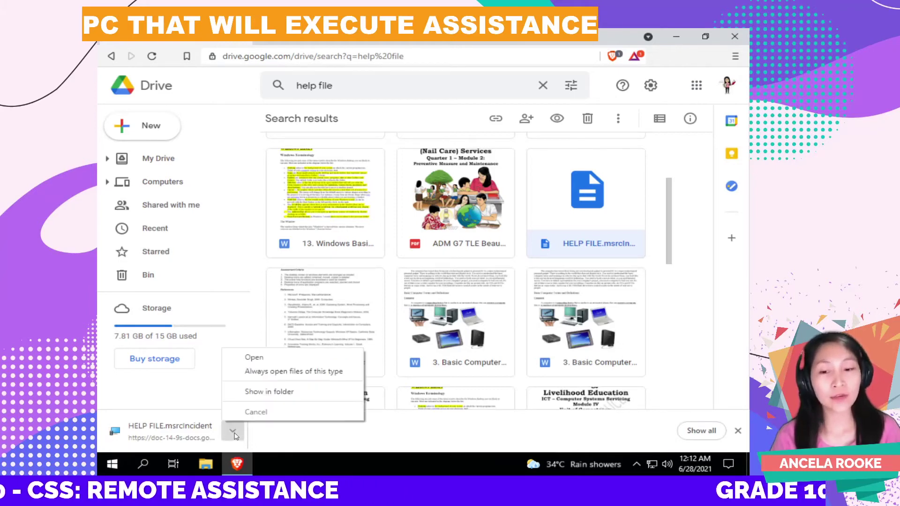
- Show the downloaded HELP FILE invitation in the Downloads folder in File Explorer
left_click(277, 396)
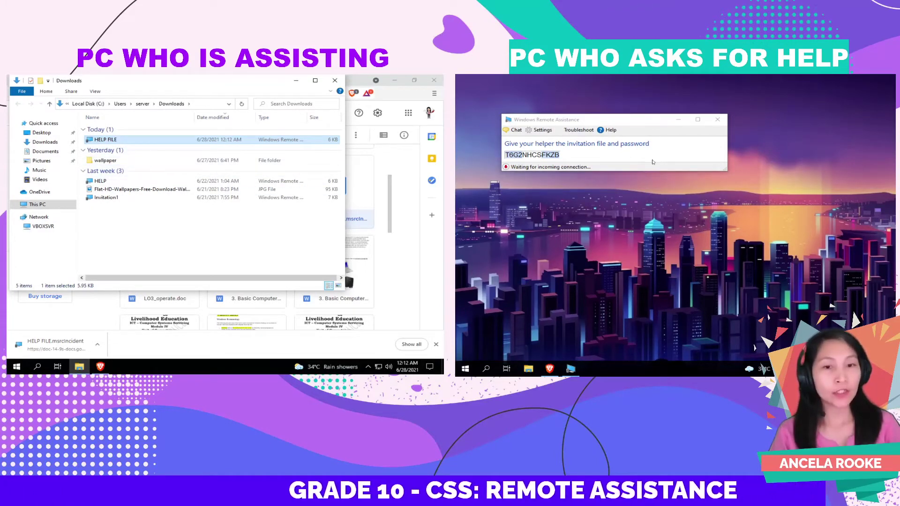
left_click(618, 156)
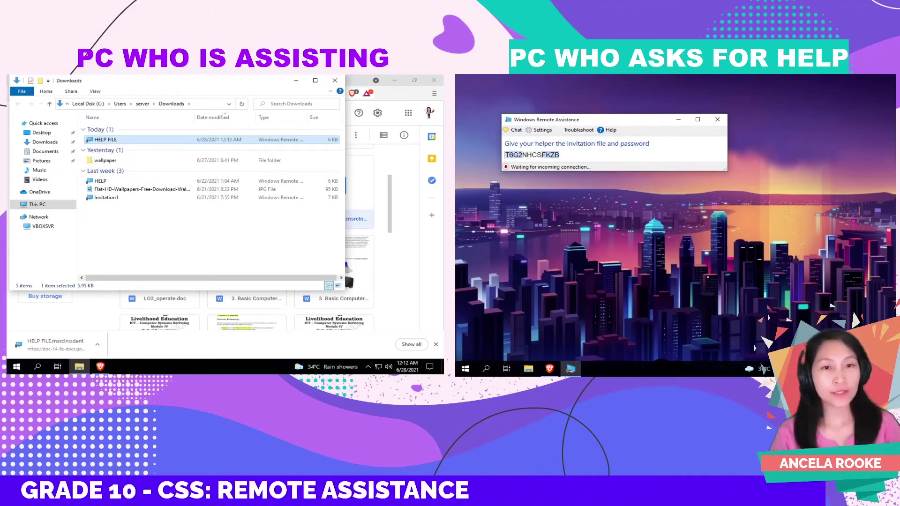
left_click(117, 238)
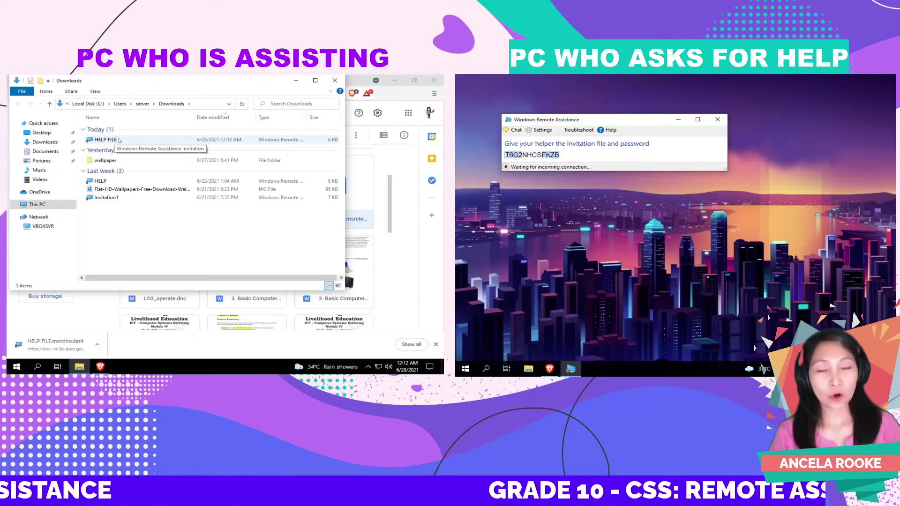
- Open the HELP FILE invitation from the Downloads folder in Windows Remote Assistance
right_click(119, 140)
left_click(114, 140)
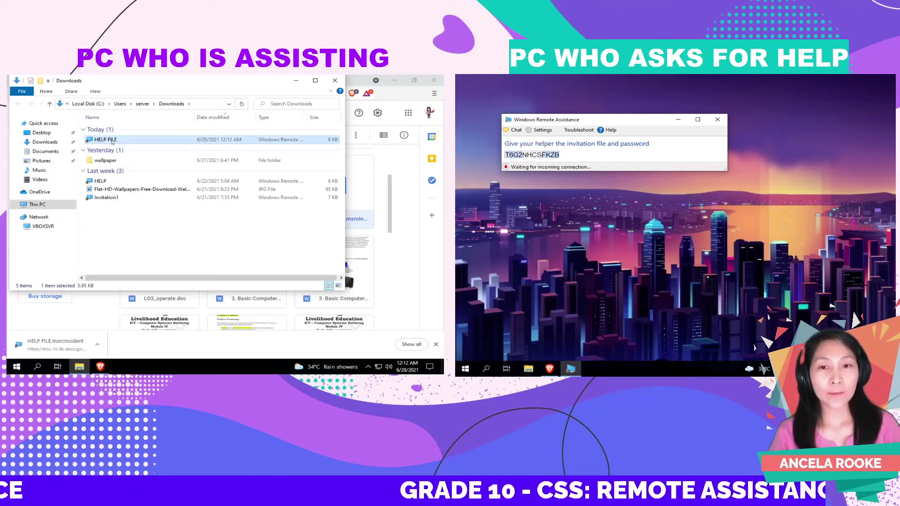
right_click(113, 139)
left_click(129, 148)
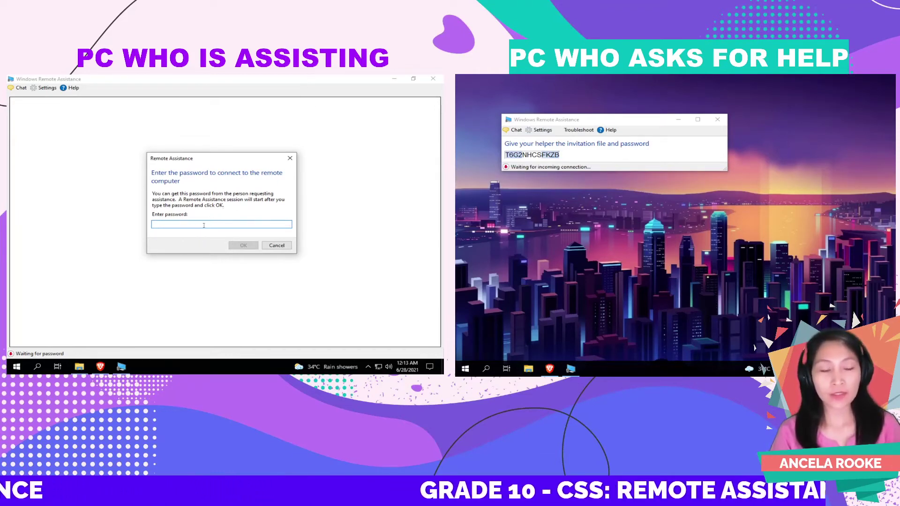
- Enter the asker's invitation password and submit it to start connecting
type("T")
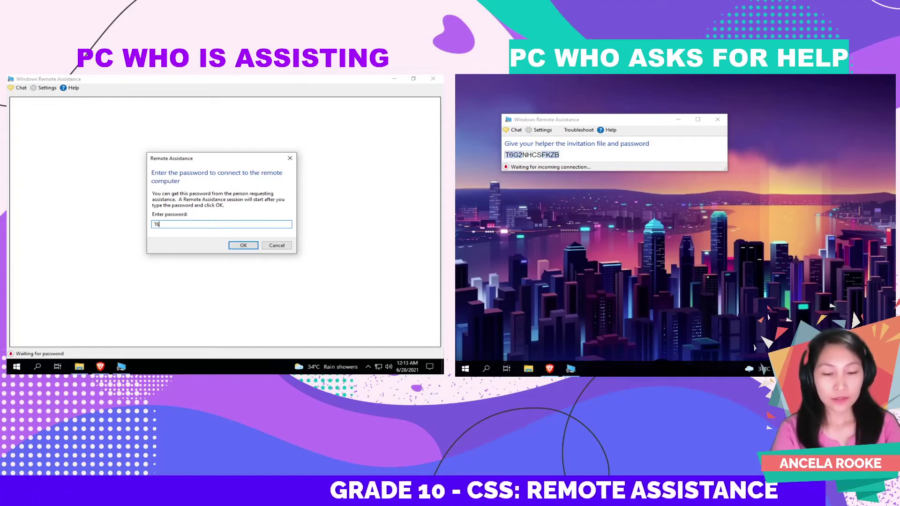
type("6")
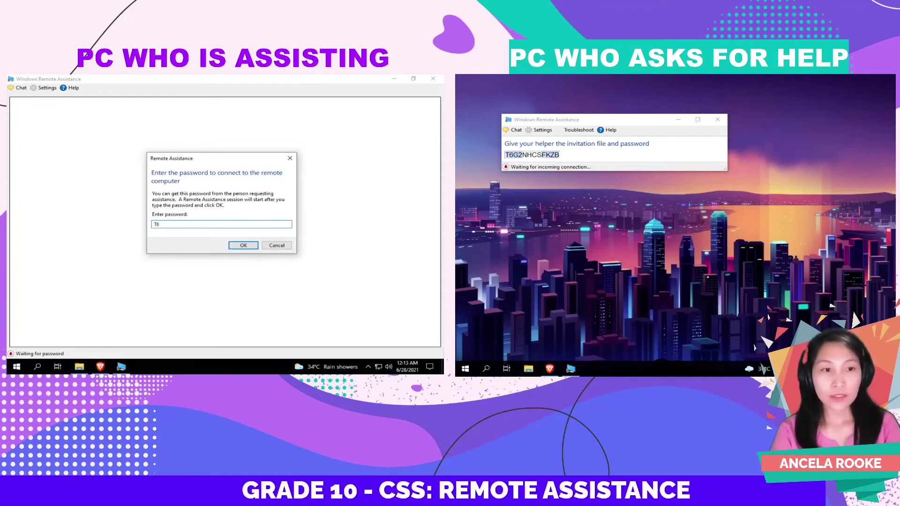
type("G2")
type("N")
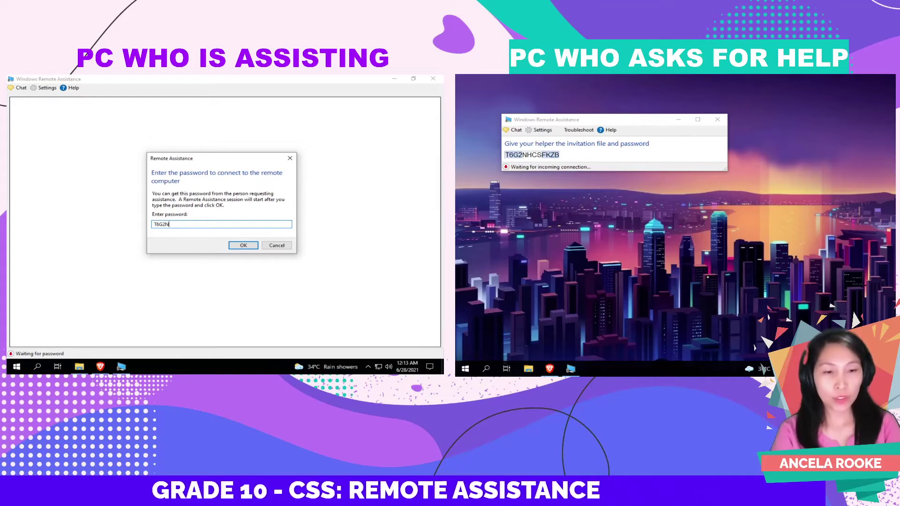
type("HCS")
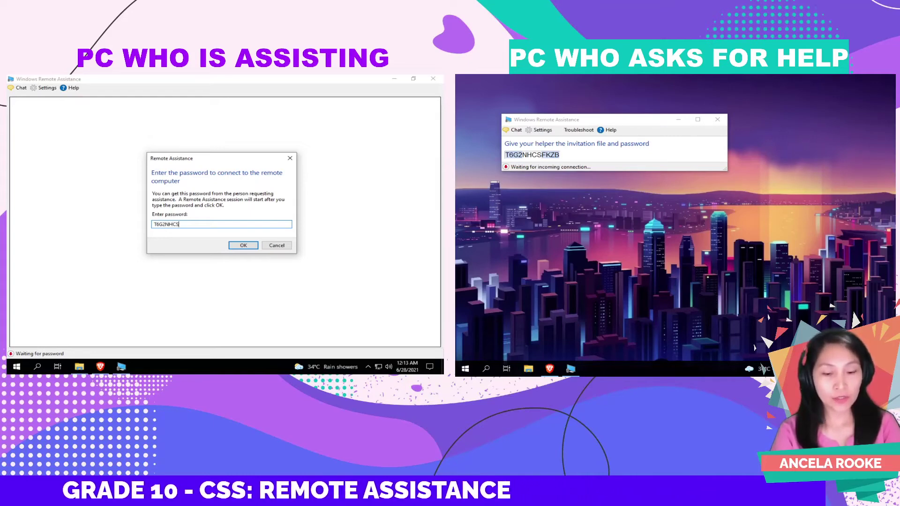
type("FKZB")
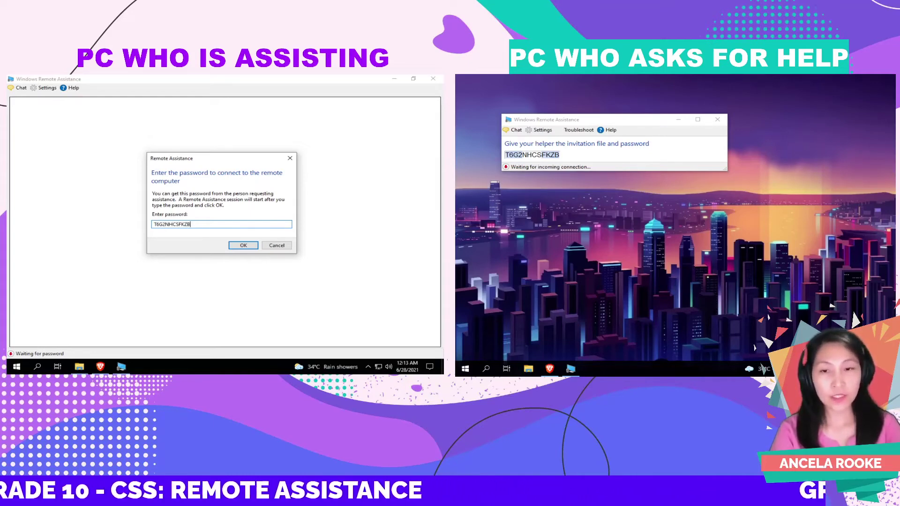
left_click(248, 249)
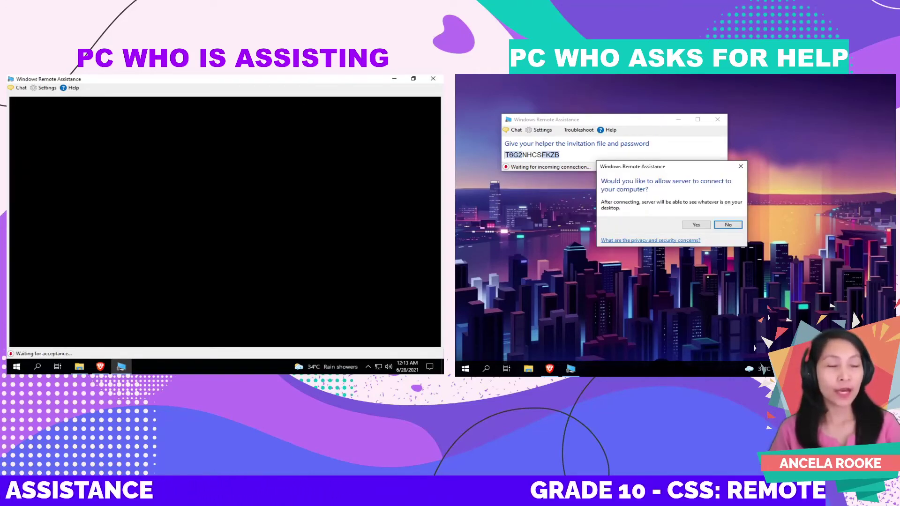
- On the asker's PC, allow the helper's connection so the desktop appears view-only
left_click(566, 200)
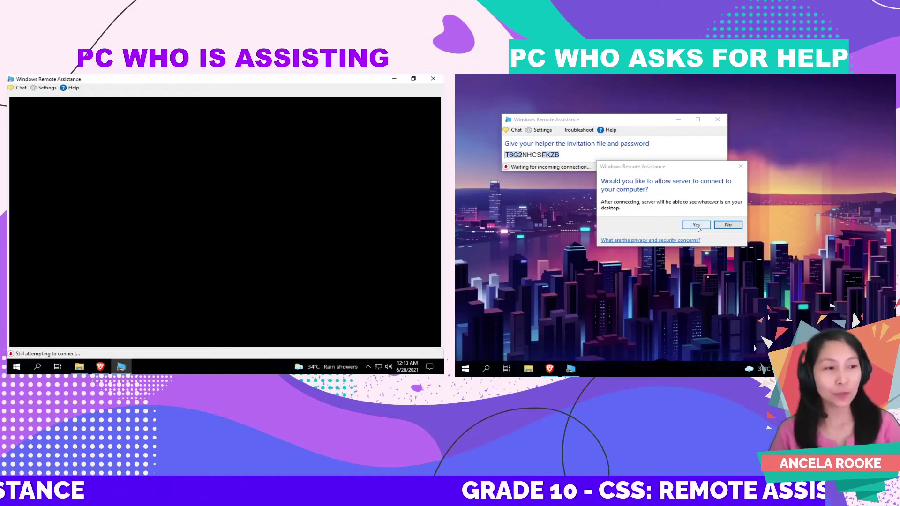
left_click(697, 225)
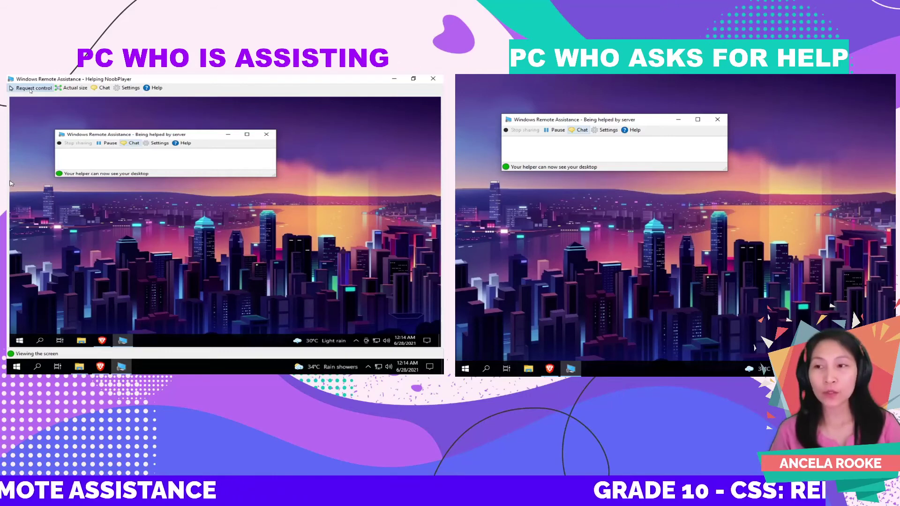
- Request control from the helper PC and accept the share-control prompt on the asker's PC
left_click(30, 89)
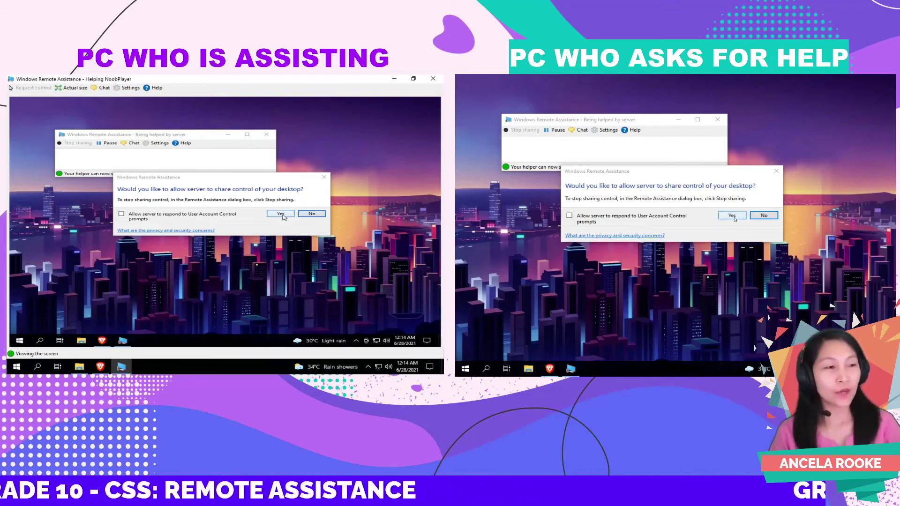
left_click(732, 215)
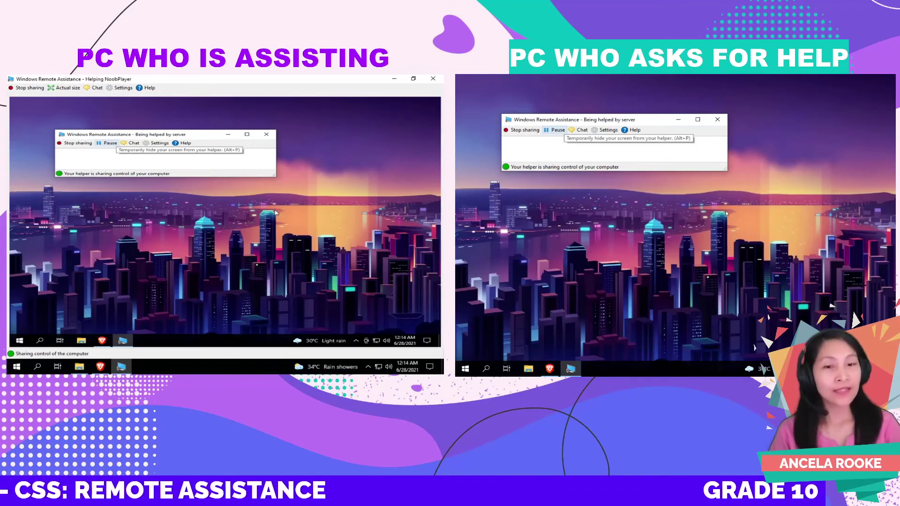
left_click(364, 183)
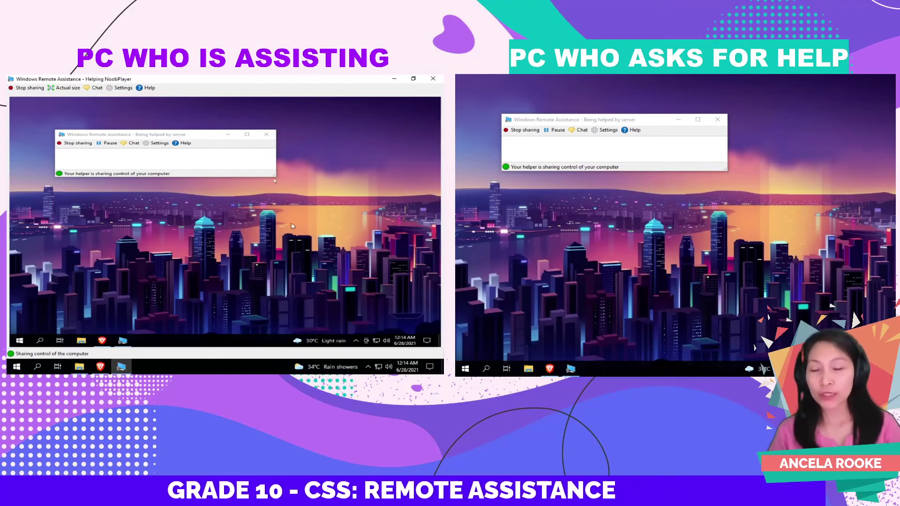
- Close the helper PC's browser and Downloads window, then restore the Remote Assistance window
left_click(396, 80)
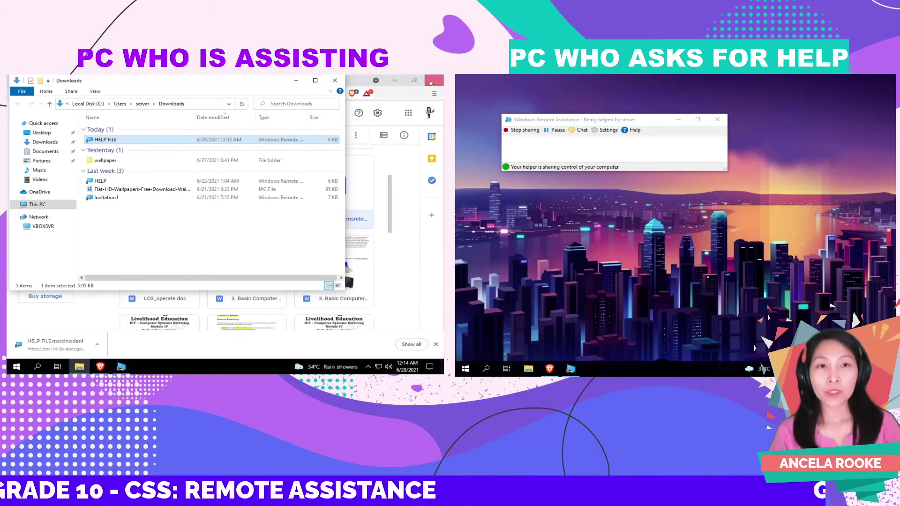
left_click(431, 83)
left_click(335, 80)
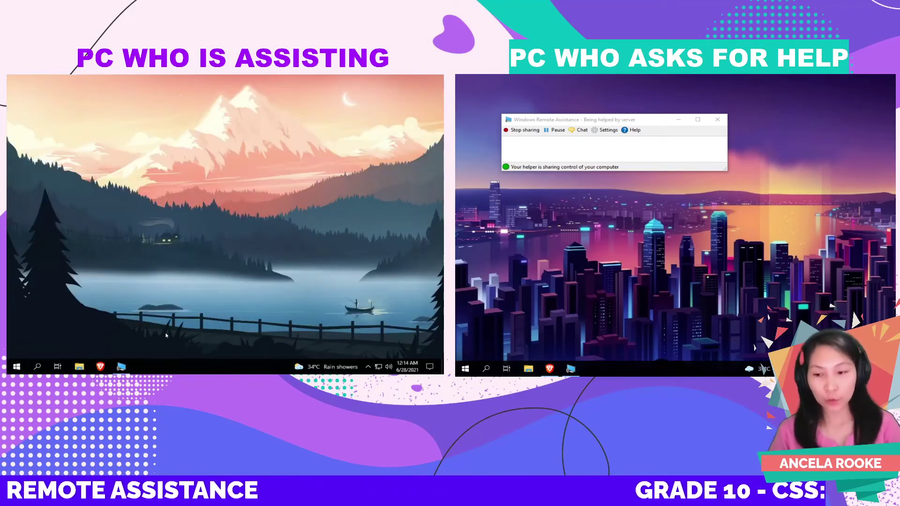
left_click(123, 369)
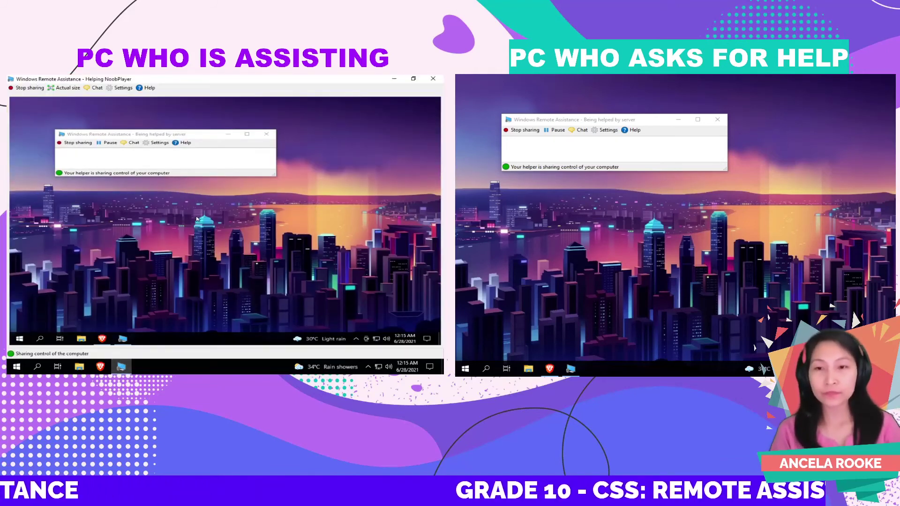
- Open File Explorer on the asker's PC and browse Documents, Pictures, Downloads, Music and Videos
left_click(82, 340)
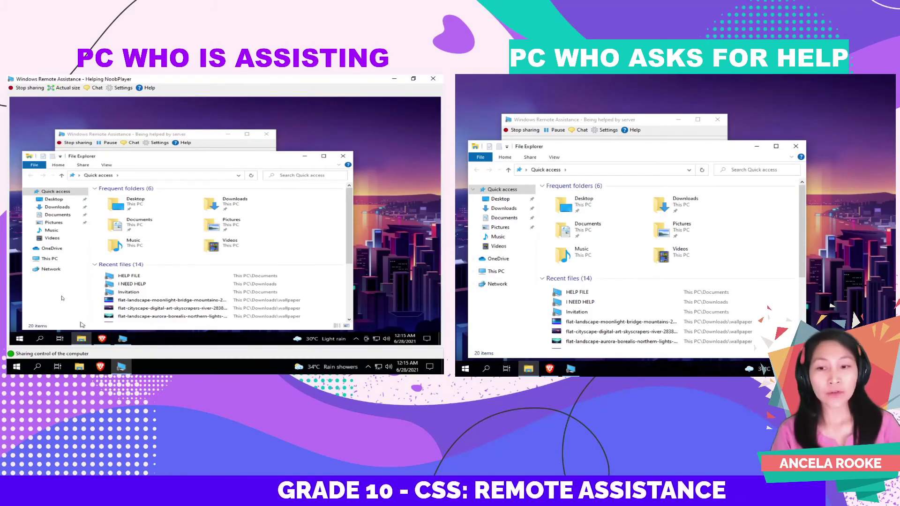
double_click(126, 224)
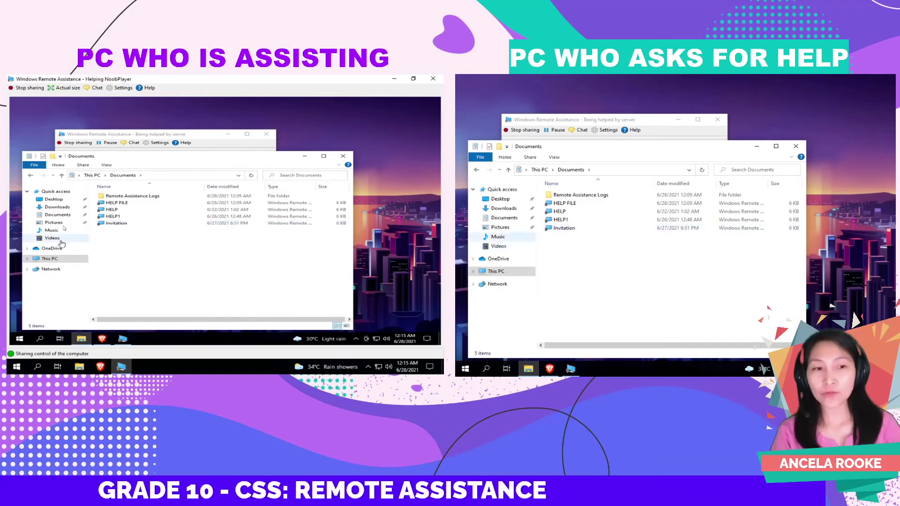
left_click(61, 223)
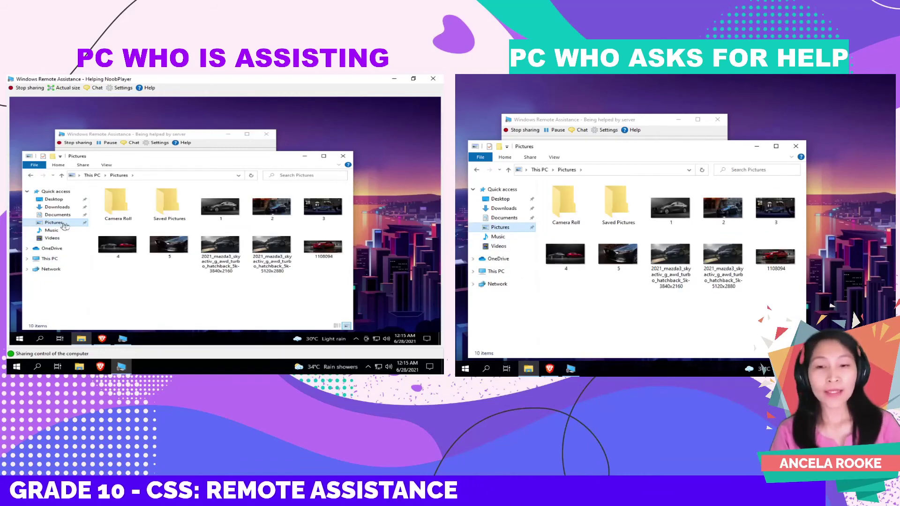
left_click(71, 216)
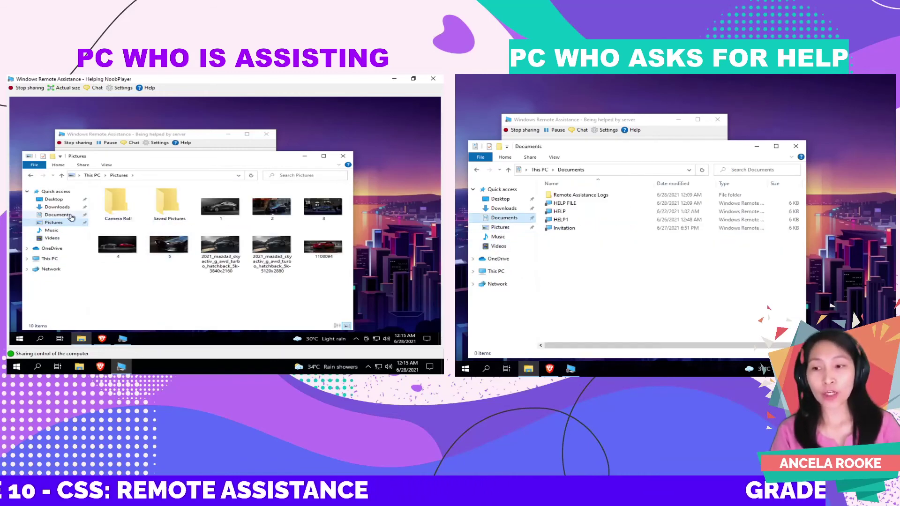
left_click(68, 208)
left_click(54, 222)
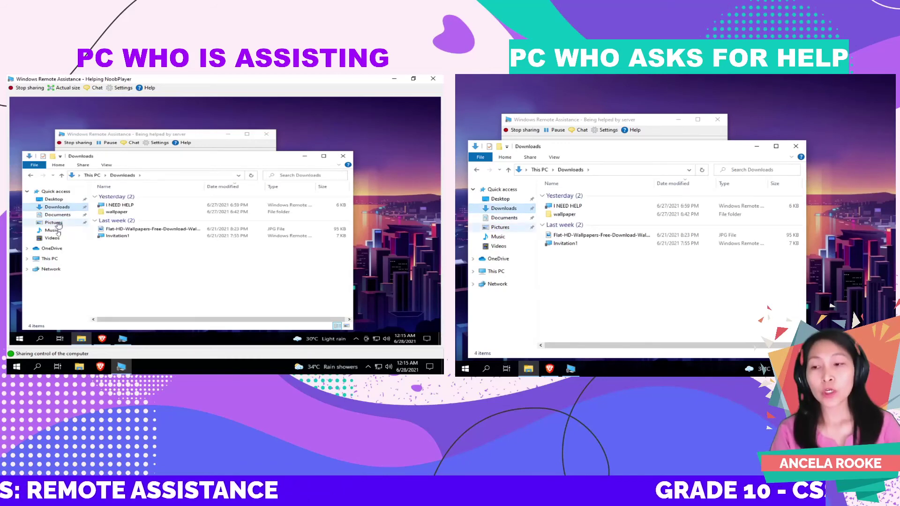
left_click(51, 230)
left_click(52, 239)
- Show This PC, close the asker's File Explorer, and advance to the NEEDS slide
left_click(52, 258)
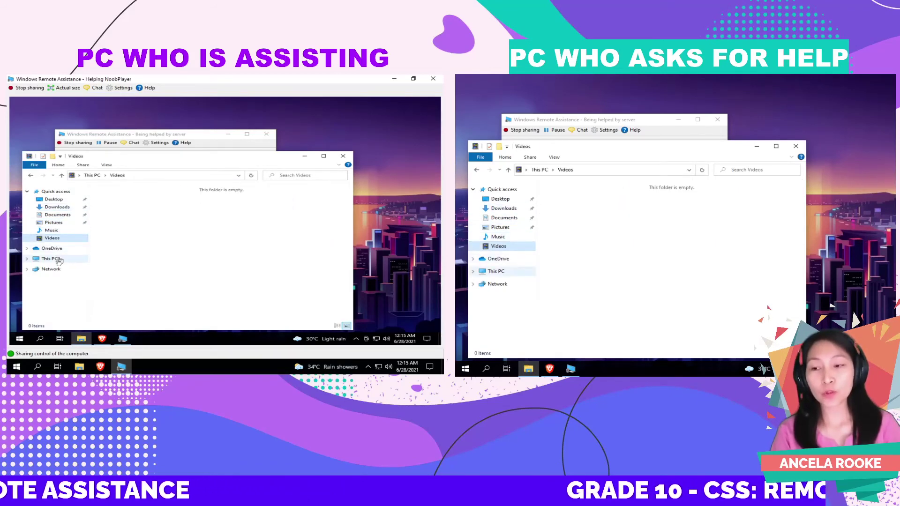
left_click(212, 259)
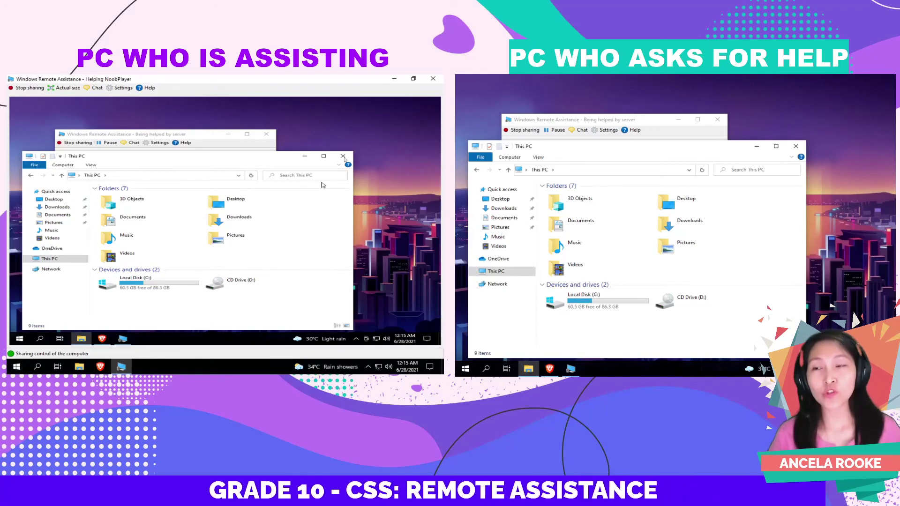
left_click(343, 156)
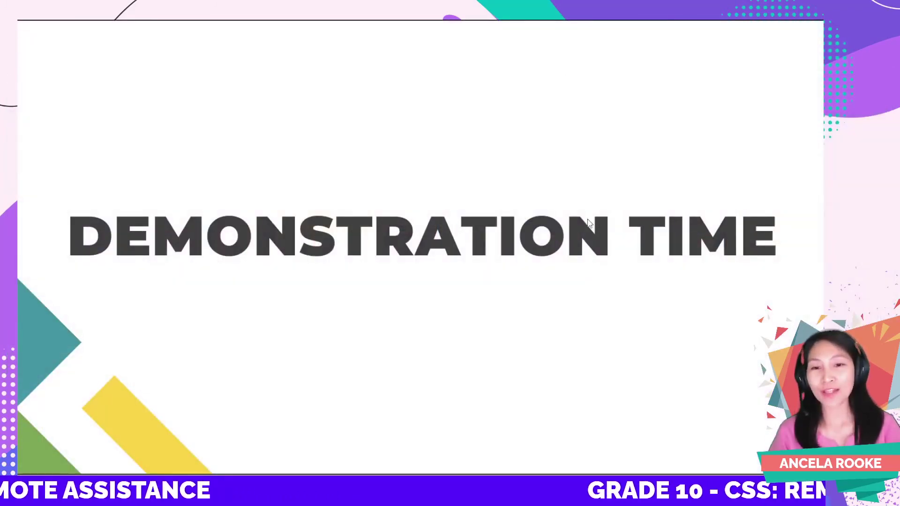
left_click(588, 220)
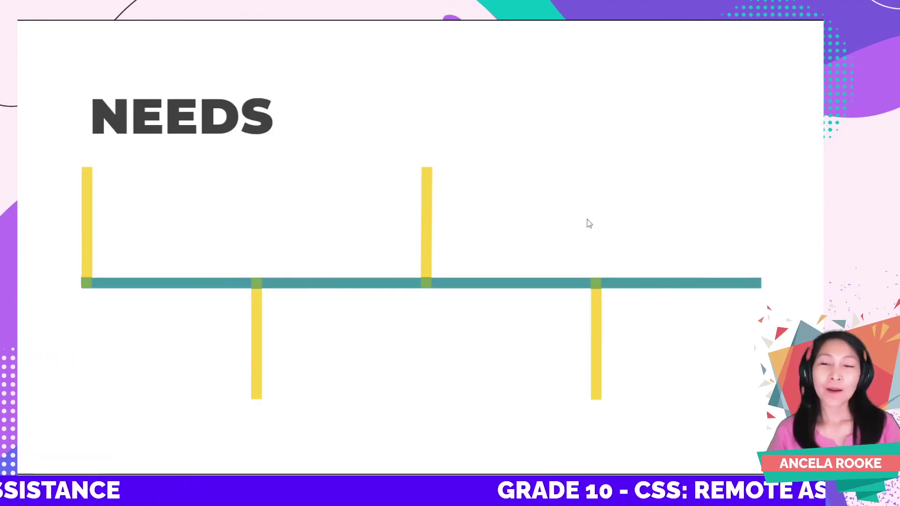